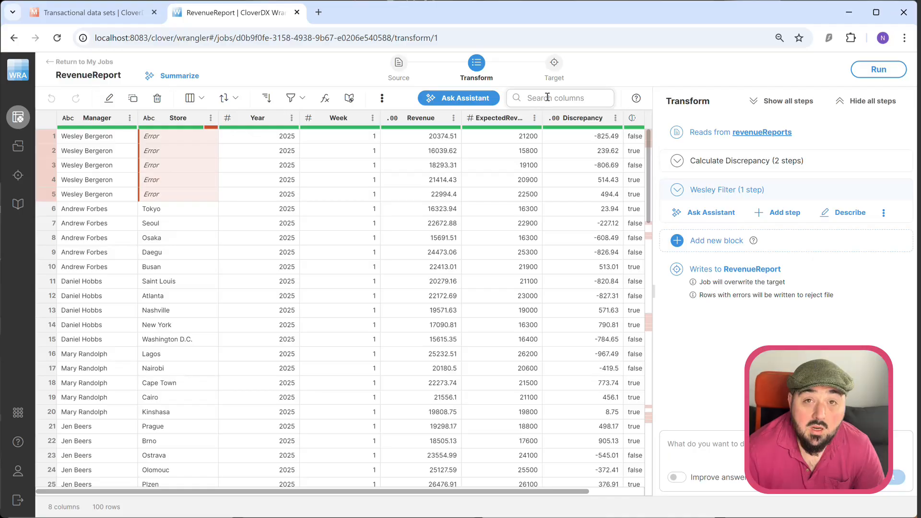
Change the job's data target to WeeklyRevenue target from the catalog, with error handling set to write values as errors in the Data Manager.
{"action": "left_click", "coordinate": [556, 66]}
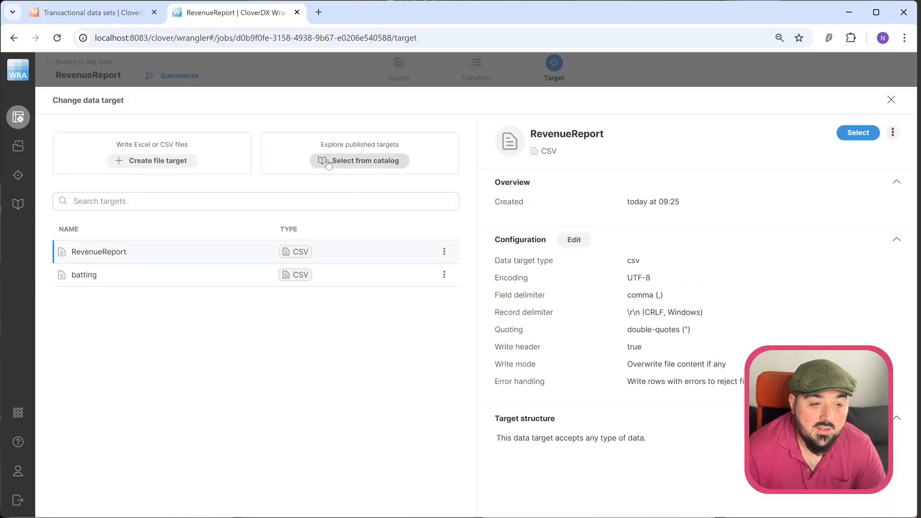
{"action": "left_click", "coordinate": [342, 166]}
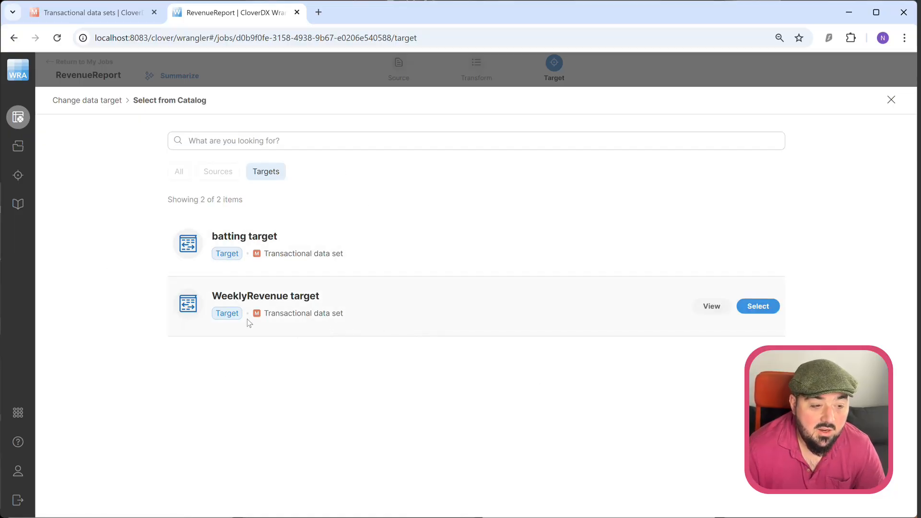
{"action": "right_click", "coordinate": [762, 308]}
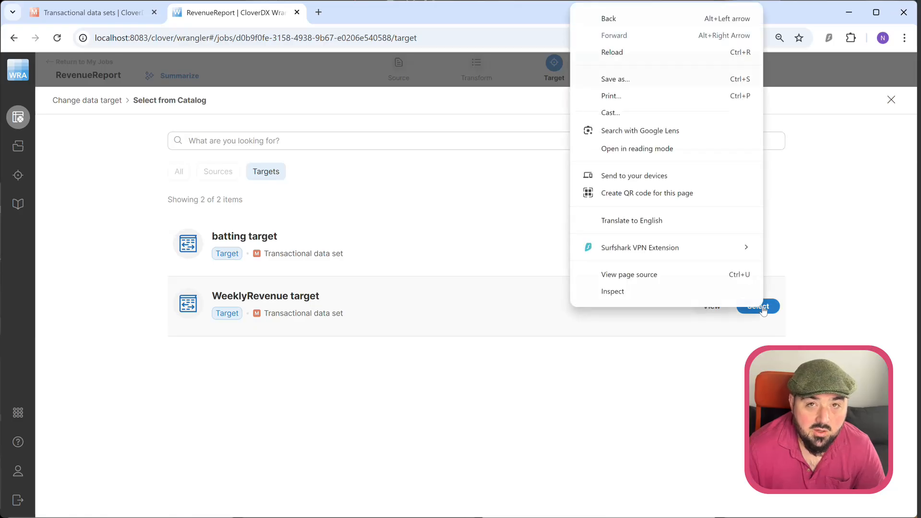
{"action": "left_click", "coordinate": [763, 341]}
{"action": "left_click", "coordinate": [766, 308]}
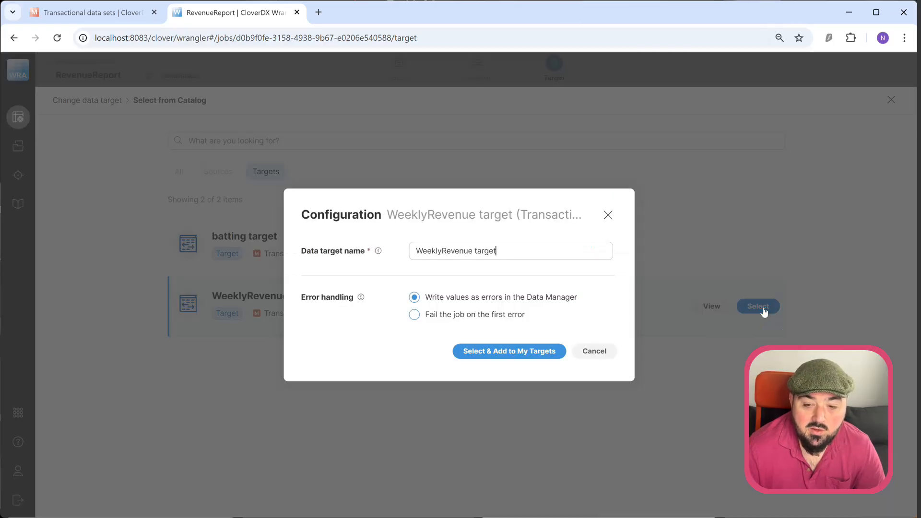
{"action": "left_click", "coordinate": [502, 353]}
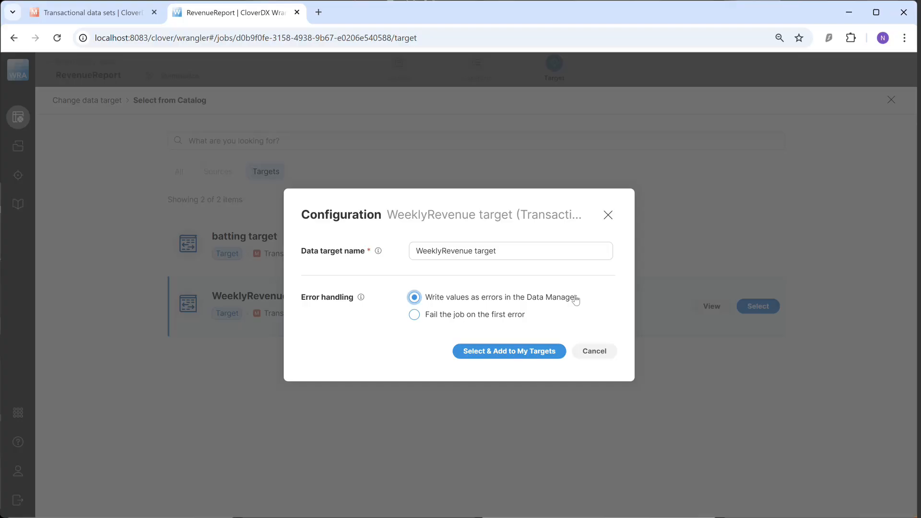
{"action": "left_click", "coordinate": [498, 353]}
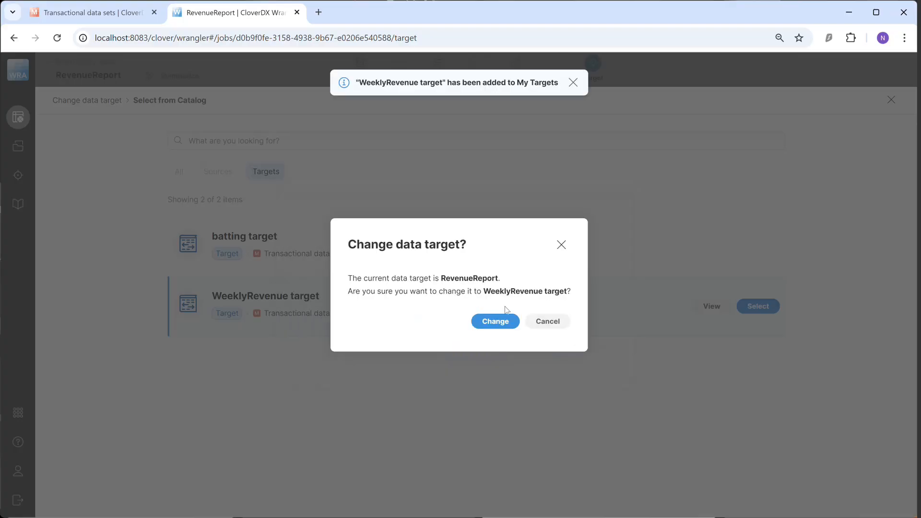
{"action": "left_click", "coordinate": [495, 323]}
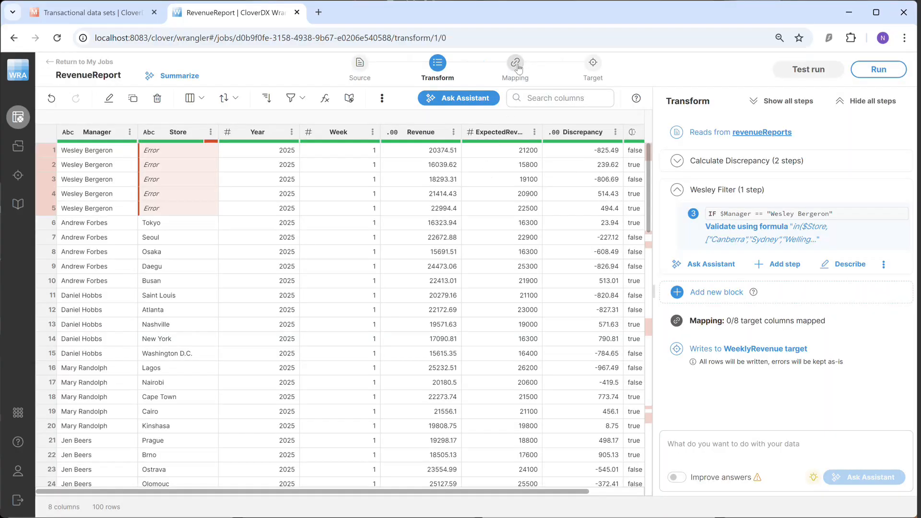
Auto-map the preview columns to the WeeklyRevenue target columns and run the RevenueReport job to write the data.
{"action": "left_click", "coordinate": [516, 64]}
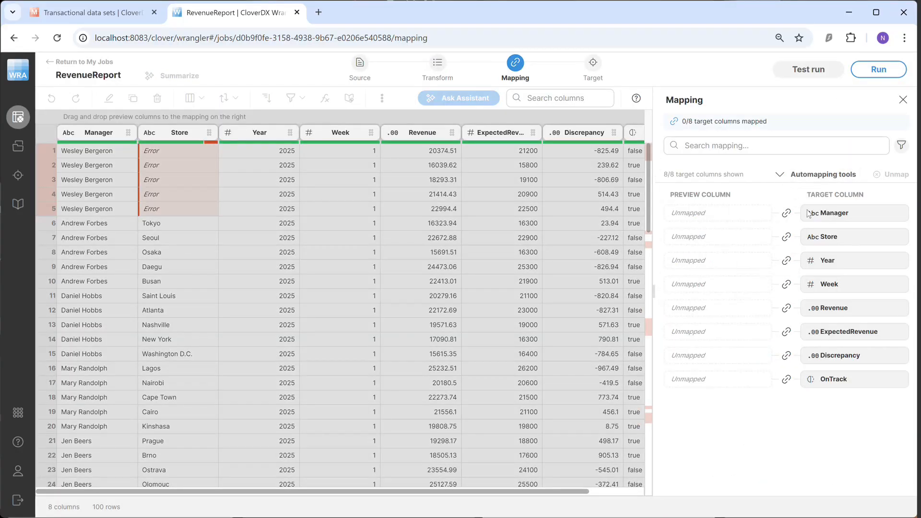
{"action": "left_click", "coordinate": [823, 175]}
{"action": "left_click", "coordinate": [800, 296]}
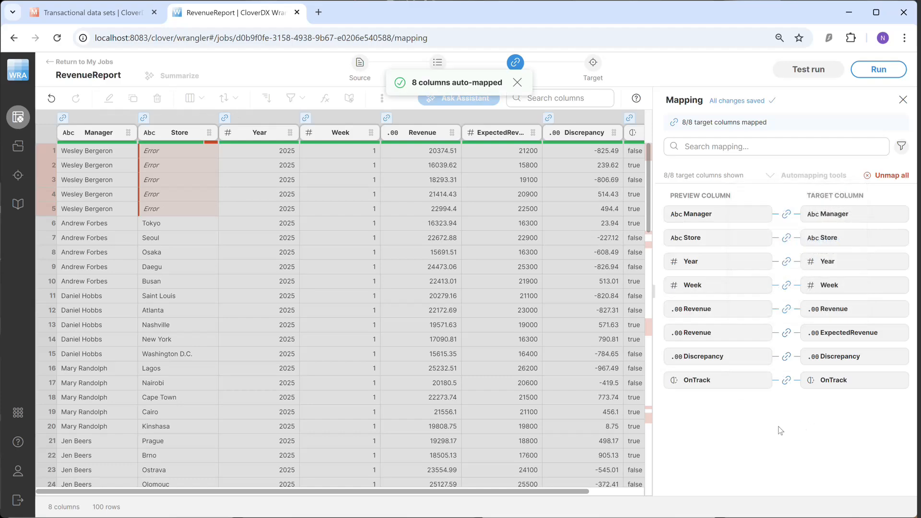
{"action": "left_click", "coordinate": [878, 69]}
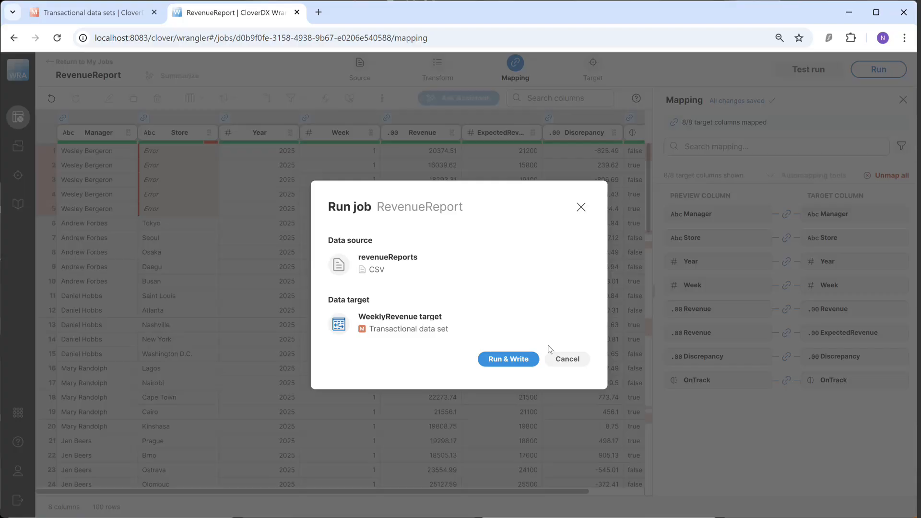
{"action": "left_click", "coordinate": [522, 361]}
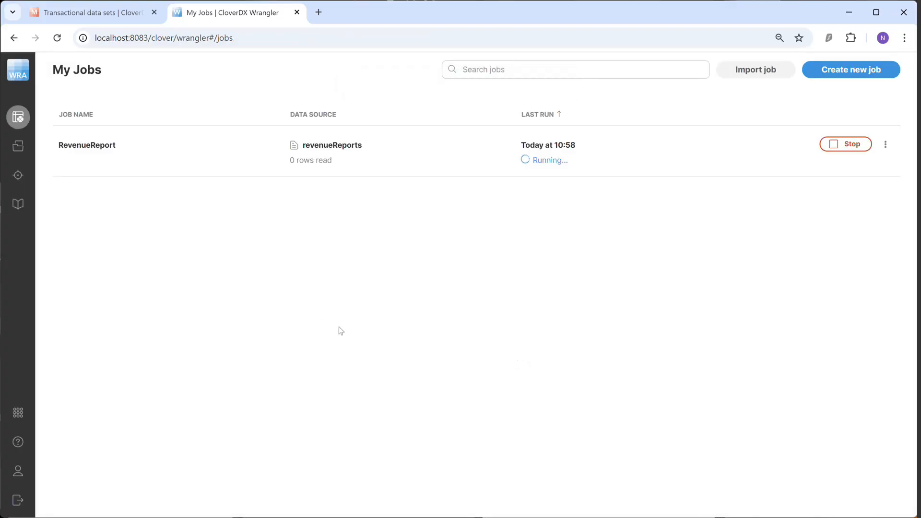
Switch to Data Manager, open the WeeklyRevenue data set and filter it to rows with errors only.
{"action": "left_click", "coordinate": [72, 13]}
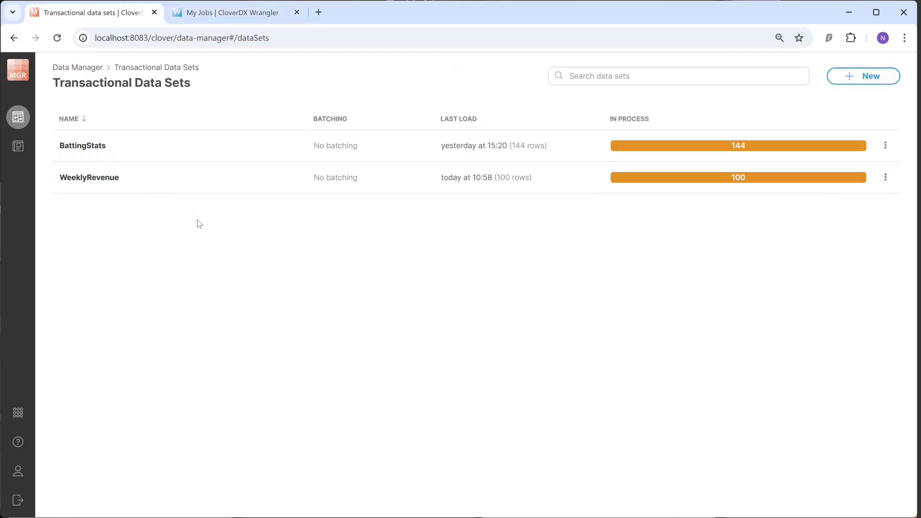
{"action": "left_click", "coordinate": [104, 179]}
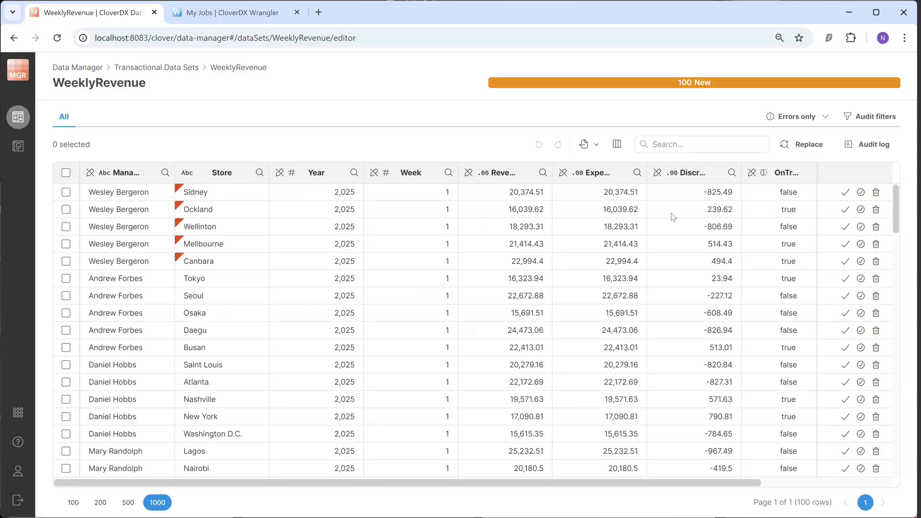
{"action": "left_click", "coordinate": [797, 120]}
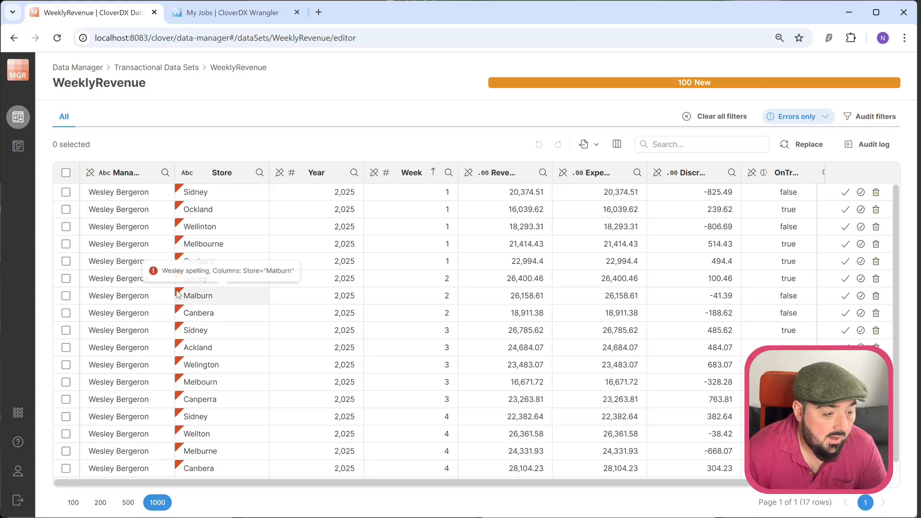
{"action": "mouse_move", "coordinate": [208, 281]}
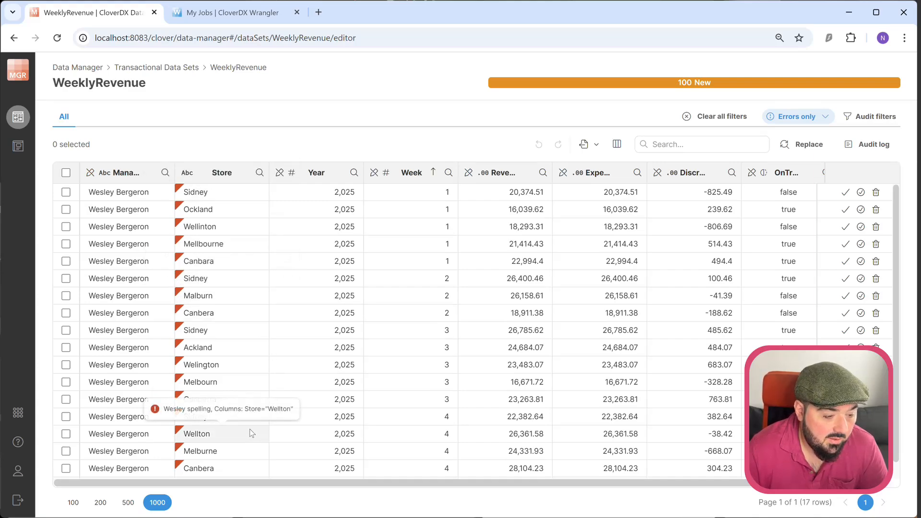
{"action": "mouse_move", "coordinate": [252, 423]}
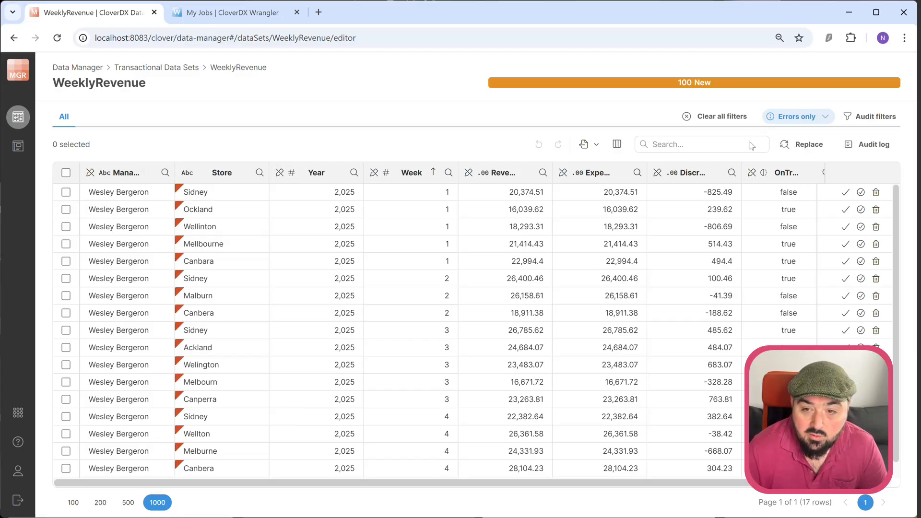
Replace every whole-value, case-sensitive match of "Sidney" in the Store column with "Sydney".
{"action": "left_click", "coordinate": [800, 145]}
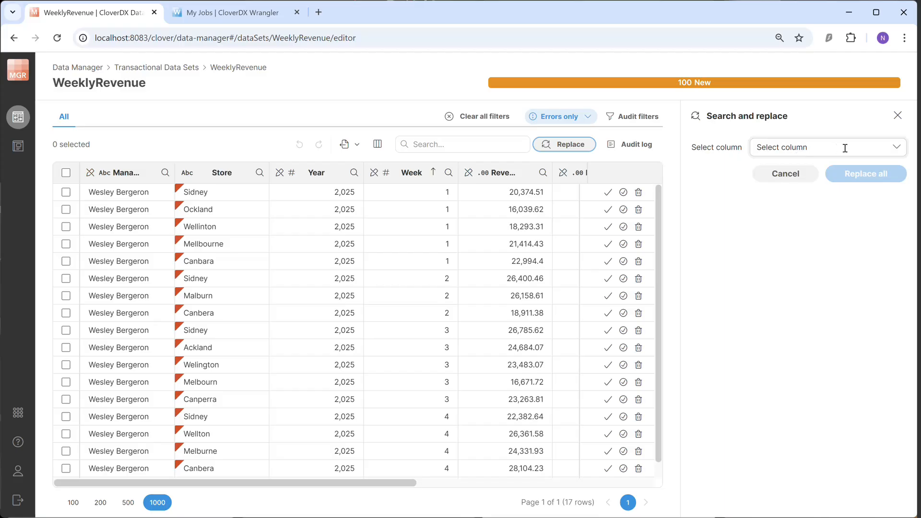
{"action": "left_click", "coordinate": [845, 149]}
{"action": "left_click", "coordinate": [781, 199]}
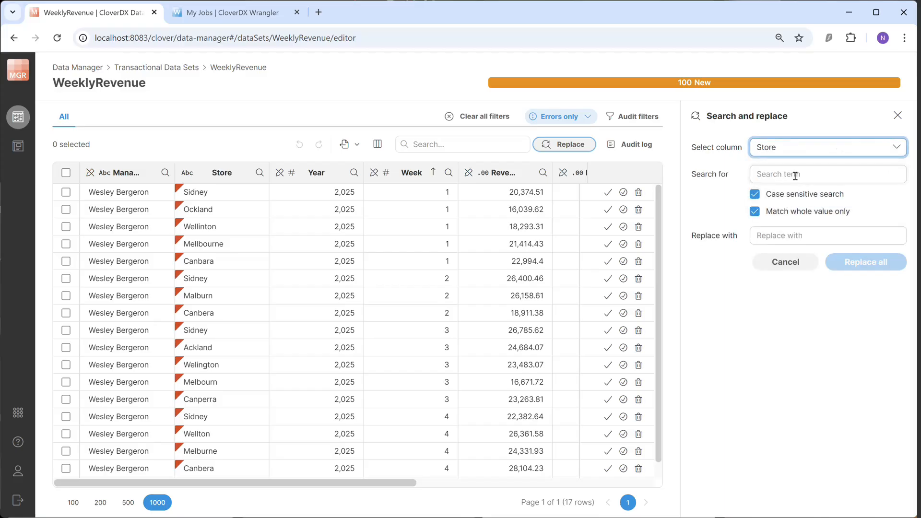
{"action": "left_click", "coordinate": [795, 175]}
{"action": "type", "text": "Sid"}
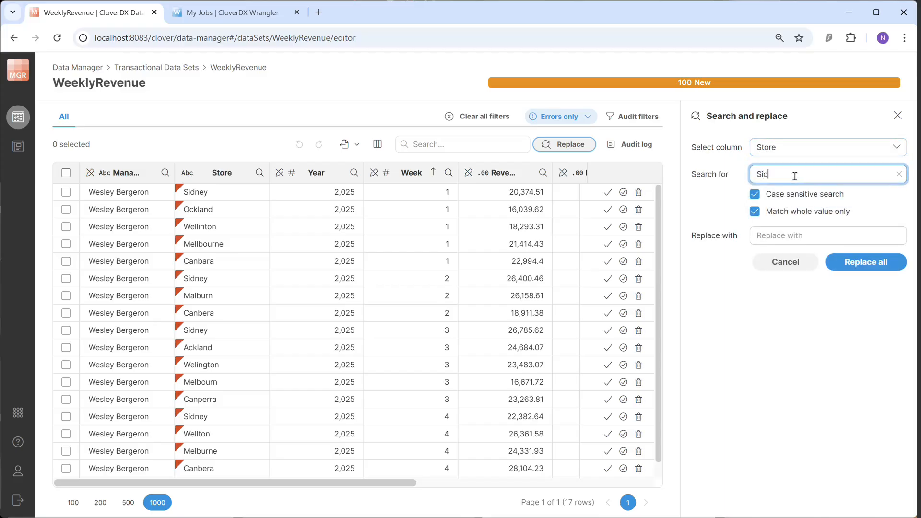
{"action": "type", "text": "ney"}
{"action": "left_click", "coordinate": [789, 235]}
{"action": "type", "text": "Sy"}
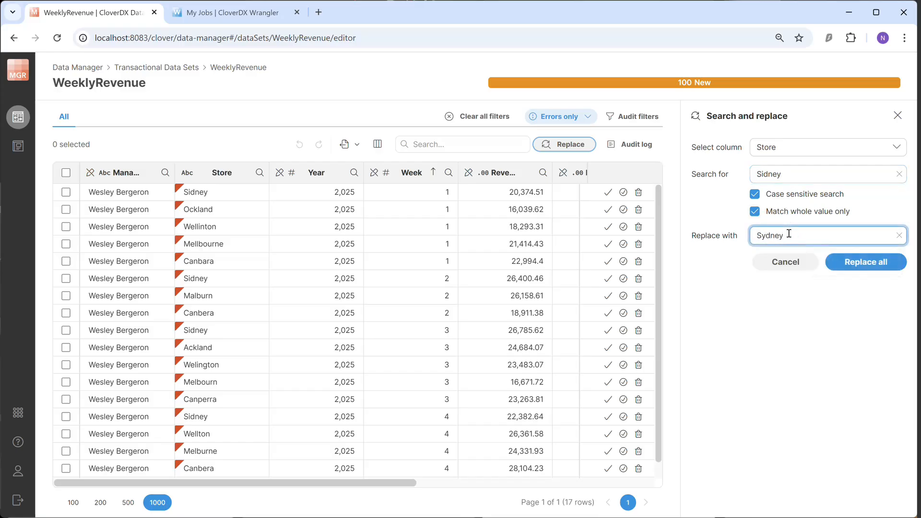
{"action": "left_click", "coordinate": [854, 262]}
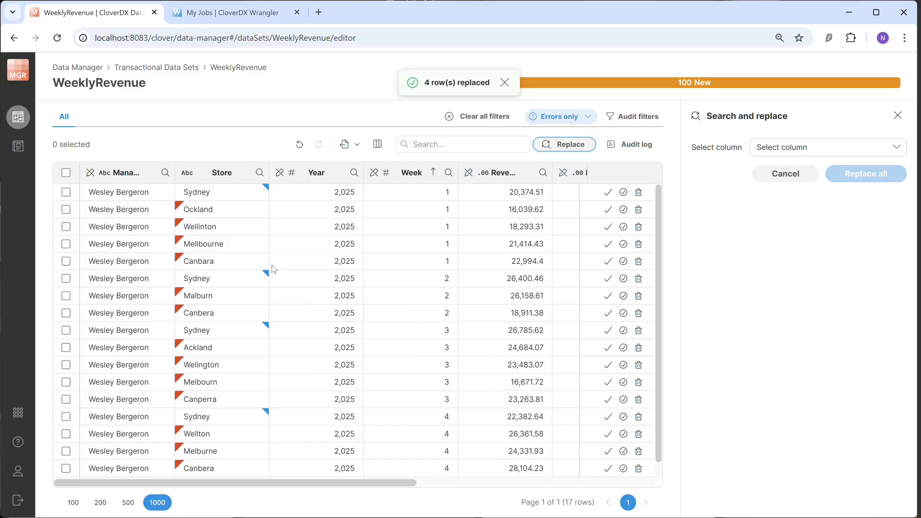
Correct the flagged Store names in the error rows individually to Auckland, Wellington, Canberra and Melbourne.
{"action": "mouse_move", "coordinate": [250, 320]}
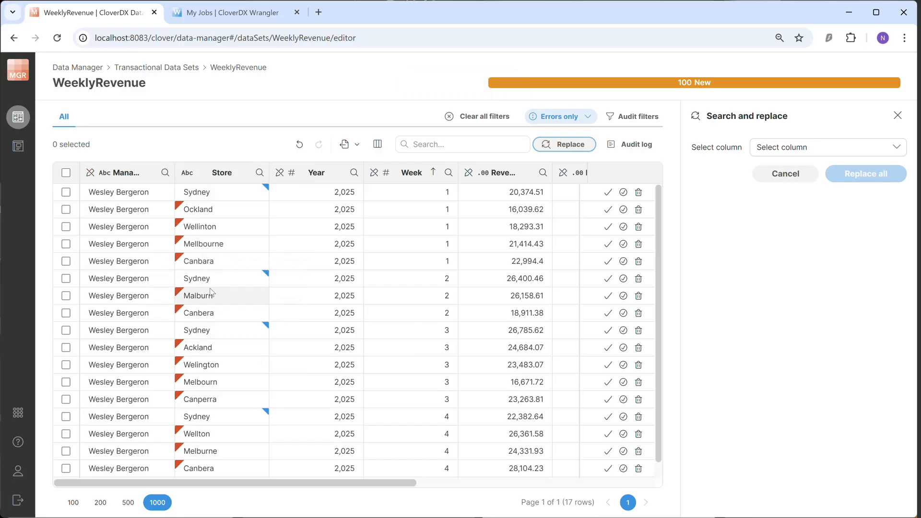
{"action": "double_click", "coordinate": [234, 215]}
{"action": "type", "text": "Auckland"}
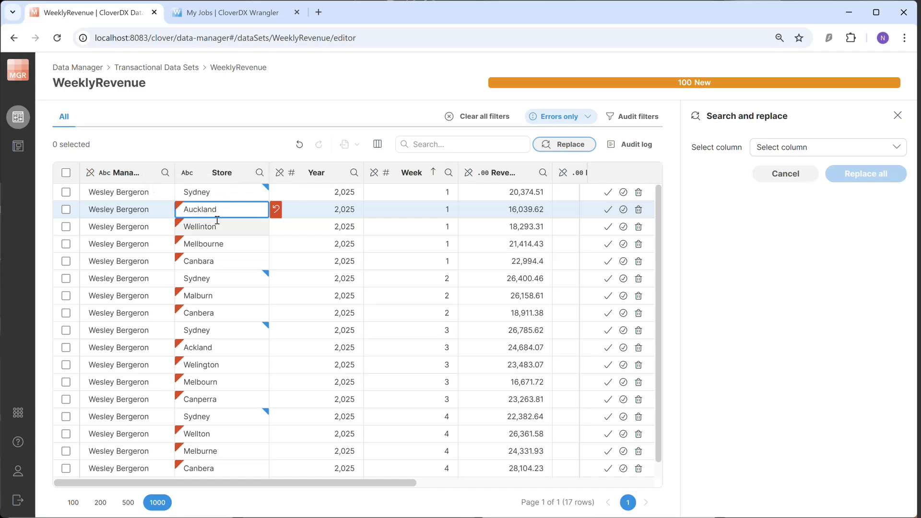
{"action": "left_click", "coordinate": [217, 227]}
{"action": "type", "text": "Wellington"}
{"action": "left_click", "coordinate": [206, 245]}
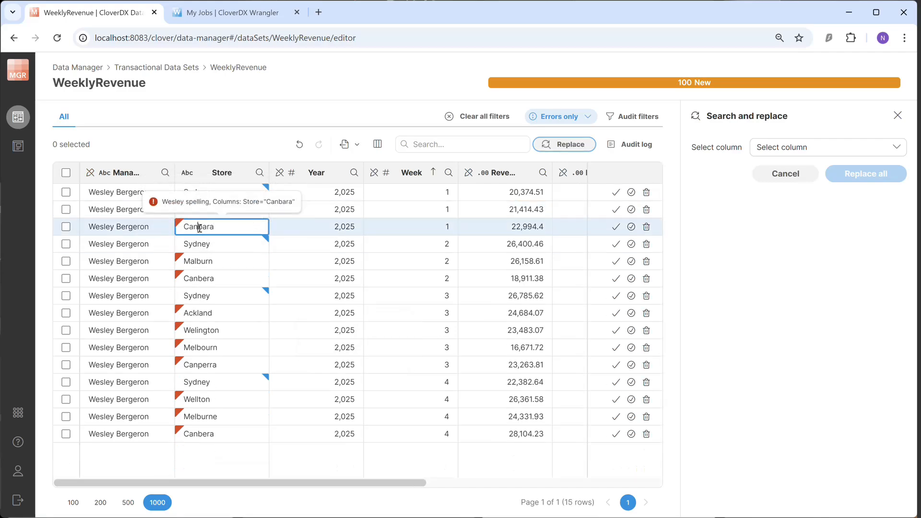
{"action": "type", "text": "Canberra"}
{"action": "left_click", "coordinate": [199, 210]}
{"action": "type", "text": "Melbourne"}
{"action": "left_click", "coordinate": [198, 263]}
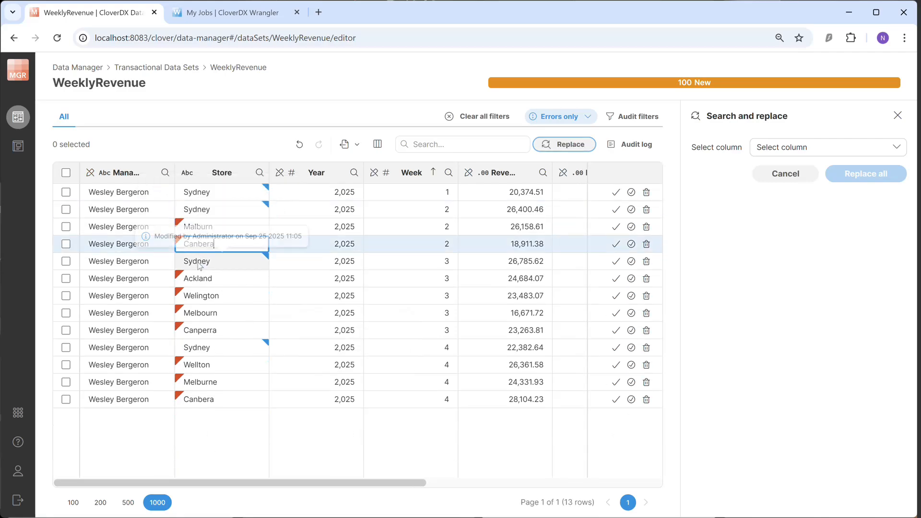
{"action": "type", "text": "Canberra"}
{"action": "left_click", "coordinate": [200, 263]}
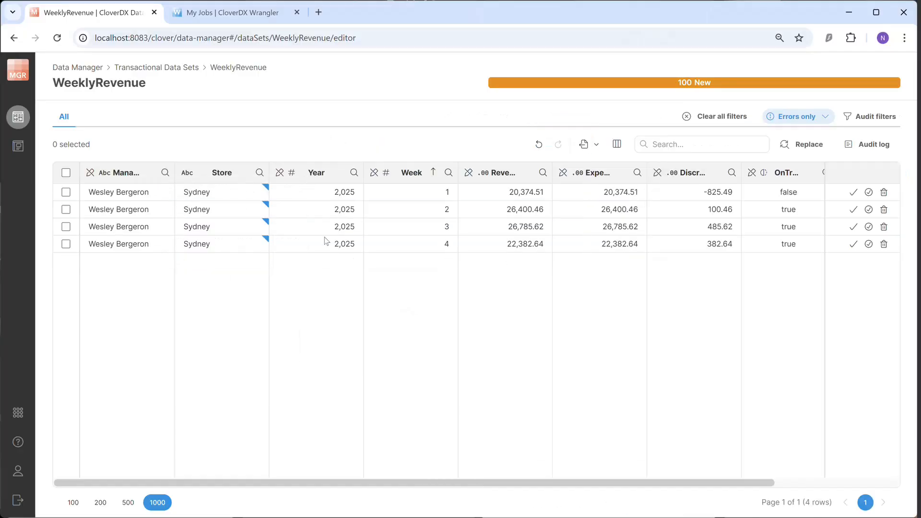
Clear the error filter, then select and approve all rows of the WeeklyRevenue data set.
{"action": "left_click", "coordinate": [719, 117]}
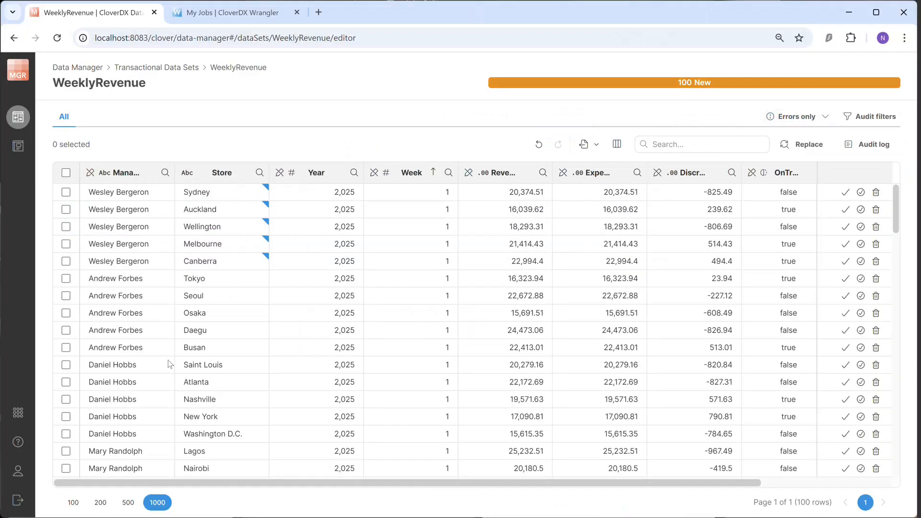
{"action": "left_click_drag", "start_coordinate": [400, 480], "coordinate": [361, 493]}
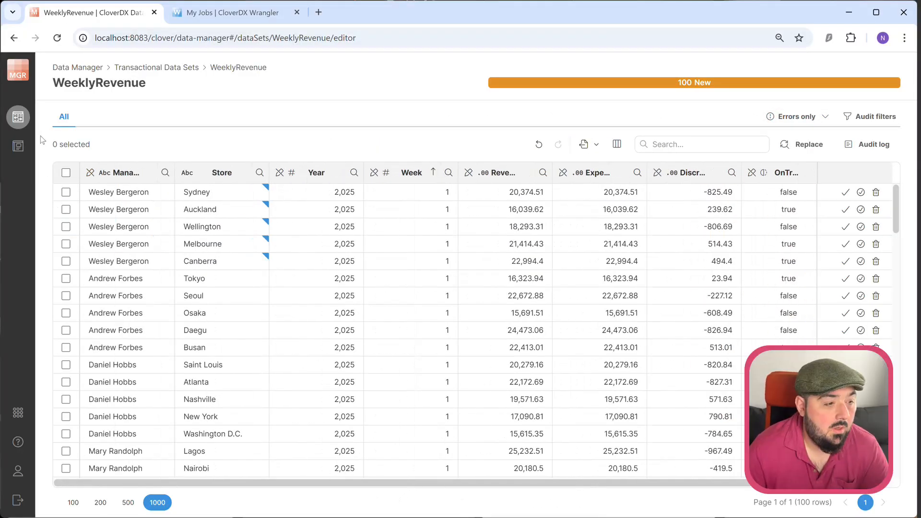
{"action": "left_click", "coordinate": [65, 173]}
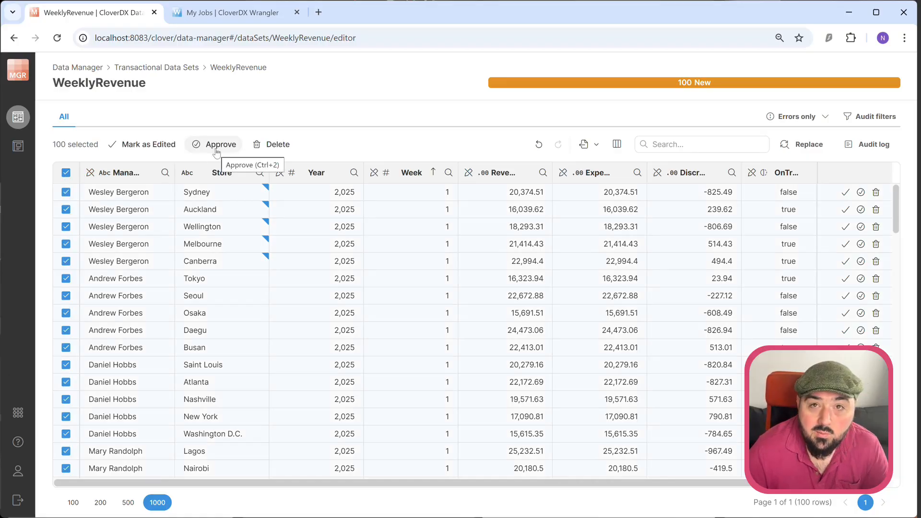
{"action": "left_click", "coordinate": [217, 145]}
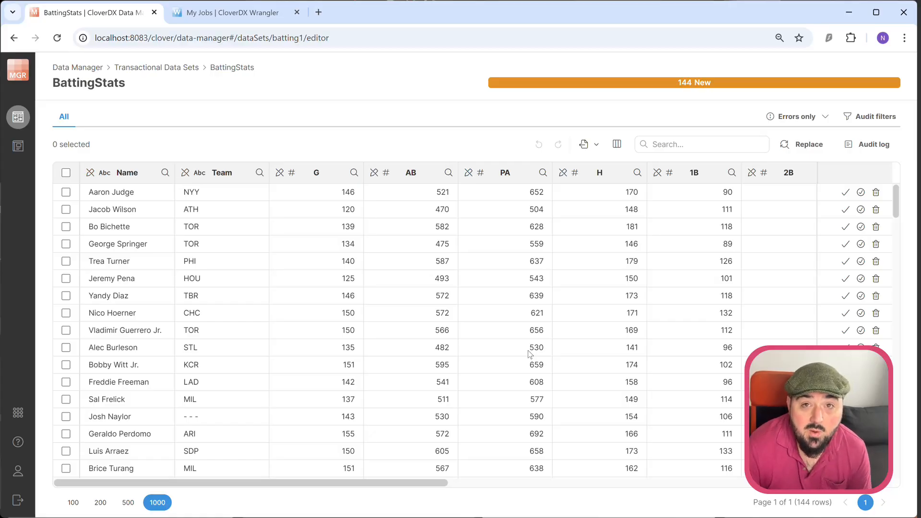
Switch to Wrangler and create a new job named BattingStats.
{"action": "left_click", "coordinate": [253, 14]}
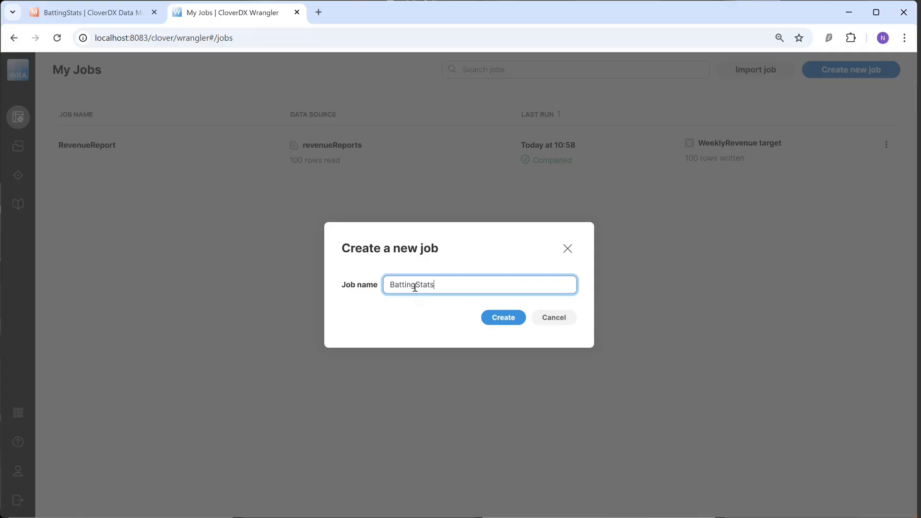
{"action": "left_click", "coordinate": [510, 319]}
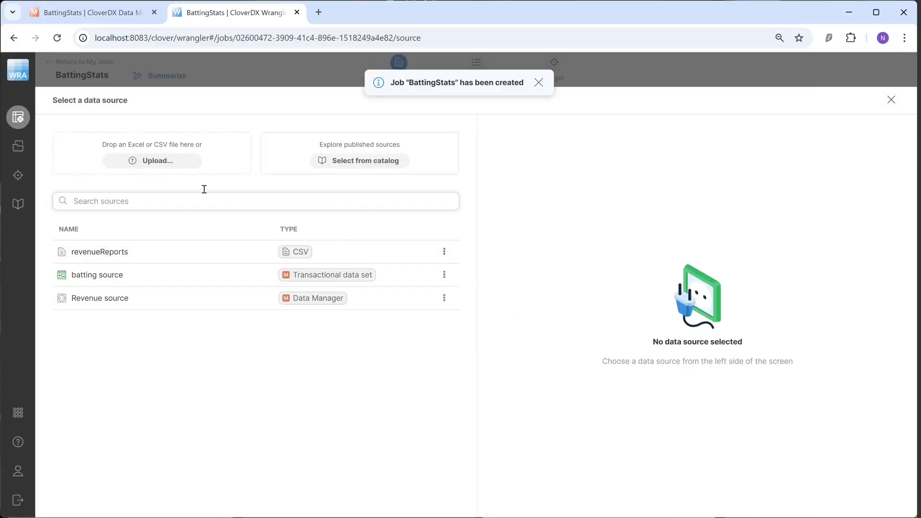
Add the catalog's batting source transactional data set as the job's source, reading only rows with status New.
{"action": "left_click", "coordinate": [350, 163]}
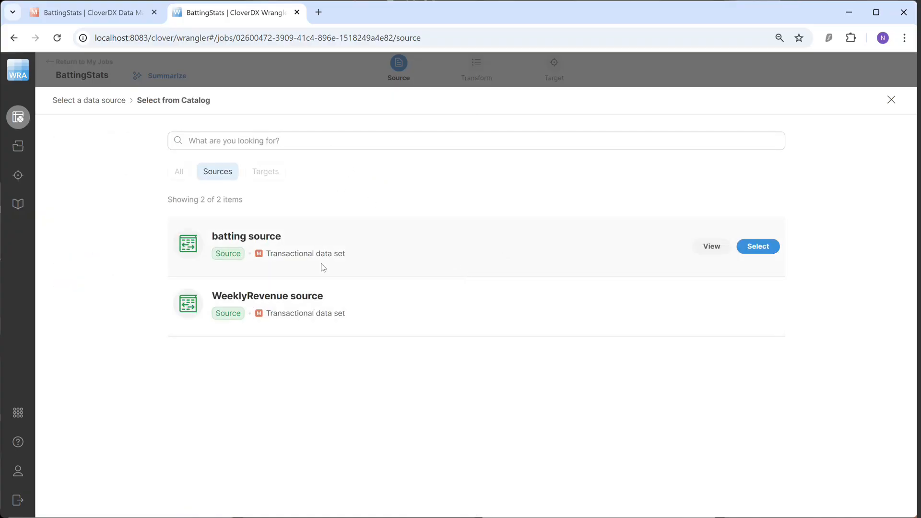
{"action": "left_click", "coordinate": [765, 249]}
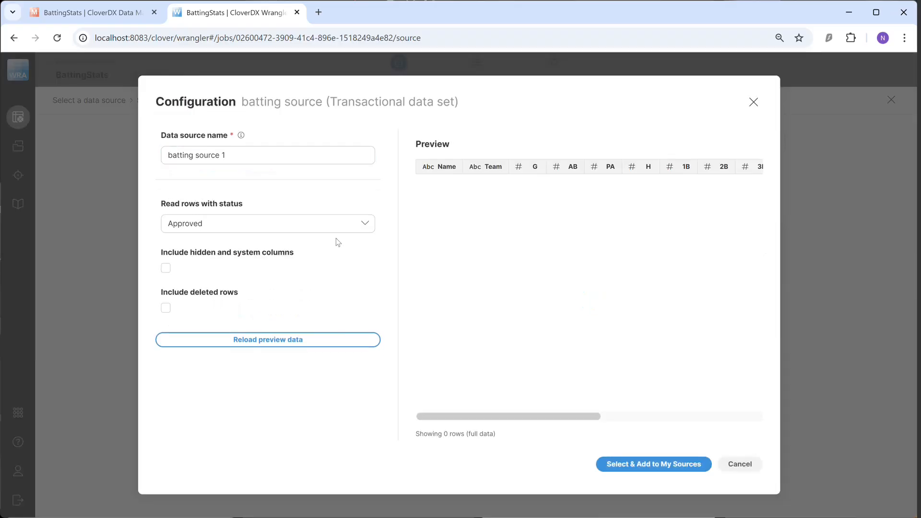
{"action": "left_click", "coordinate": [340, 219]}
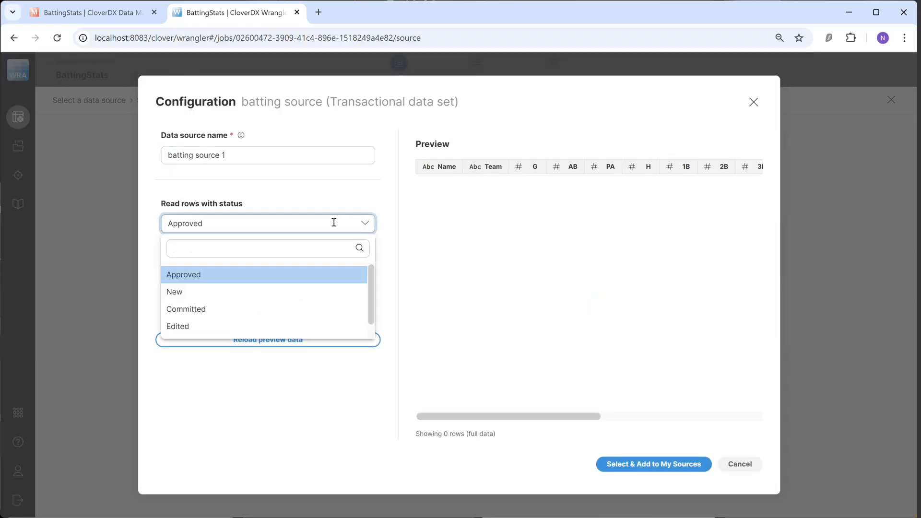
{"action": "left_click", "coordinate": [265, 291]}
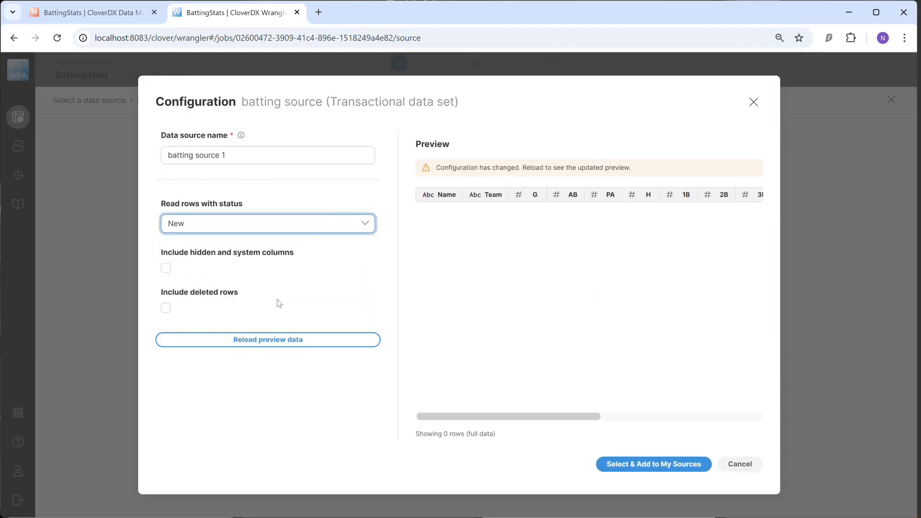
{"action": "left_click", "coordinate": [685, 467]}
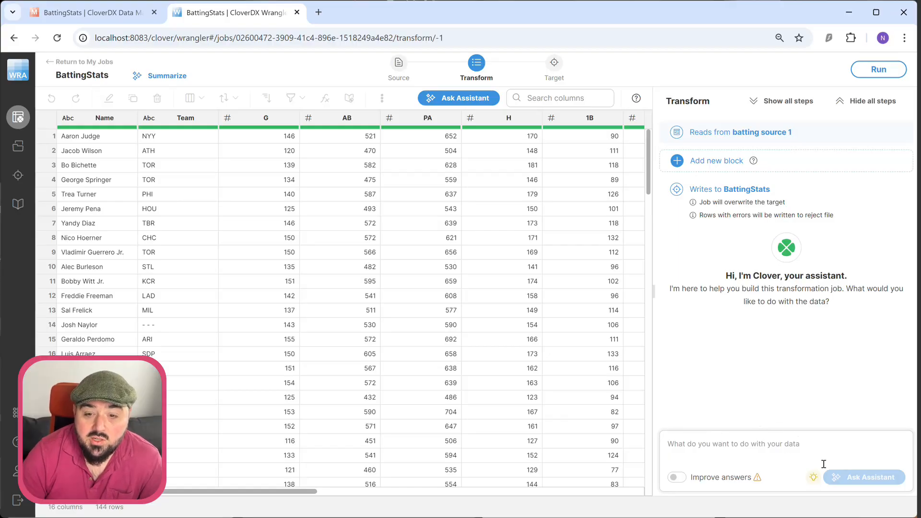
Ask the assistant for new AVG, OBP and SLG columns calculating Batting Average, On Base Percentage and Slugging Percentage, and add all its suggested steps.
{"action": "left_click", "coordinate": [761, 450]}
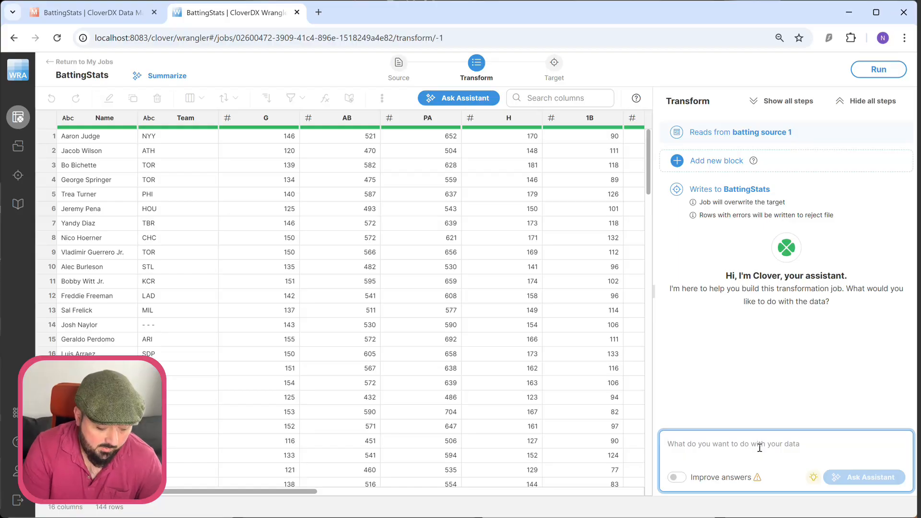
{"action": "type", "text": "I want you to give me three new col"}
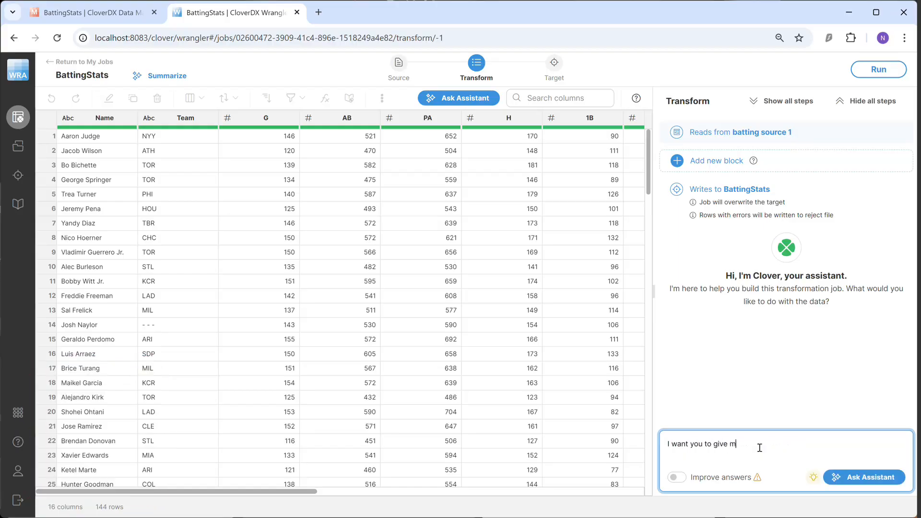
{"action": "type", "text": "umns, called AVG, OBP, and L"}
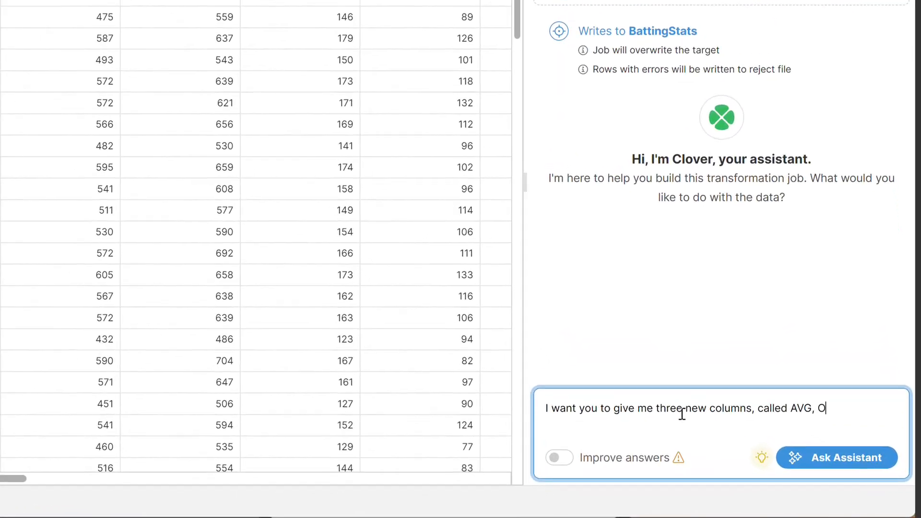
{"action": "type", "text": "LG, and I want you to use each of those c"}
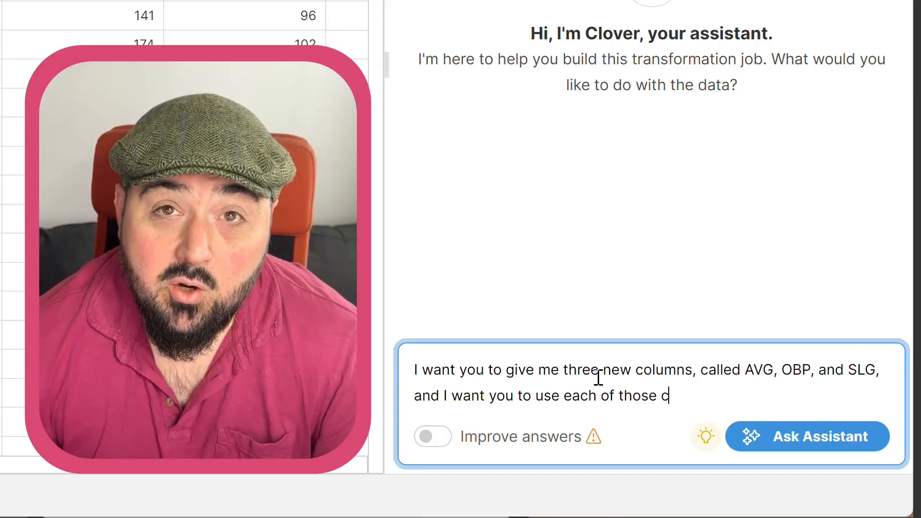
{"action": "type", "text": "olumns to calculate the baseball statistics Batting Aver"}
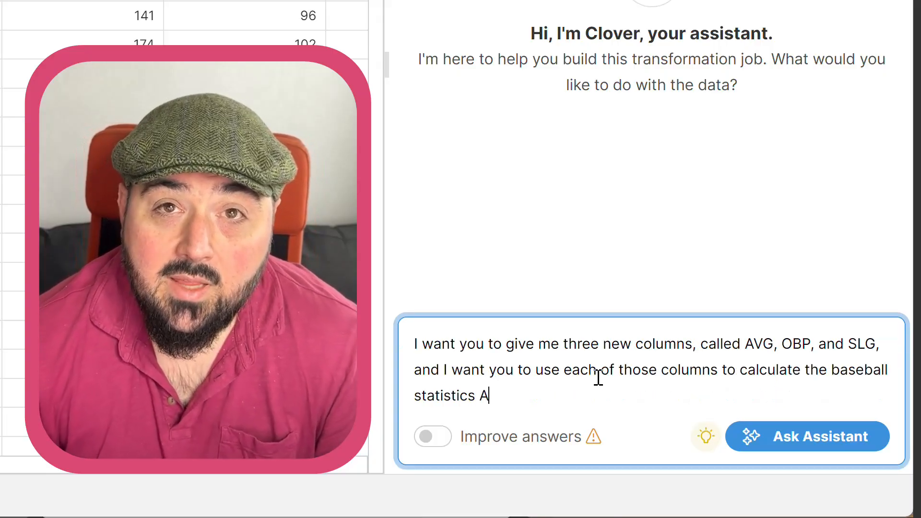
{"action": "type", "text": "age, On Base Percentage, and"}
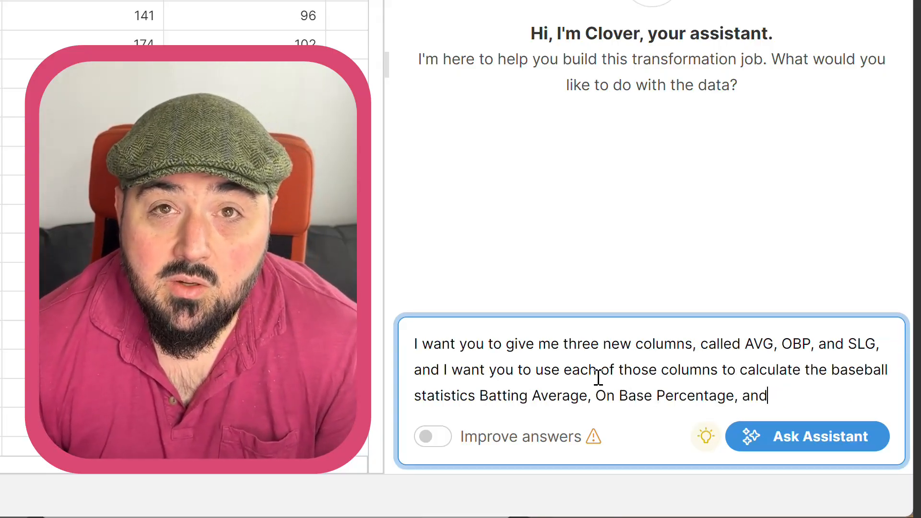
{"action": "type", "text": " Slugging Percentage"}
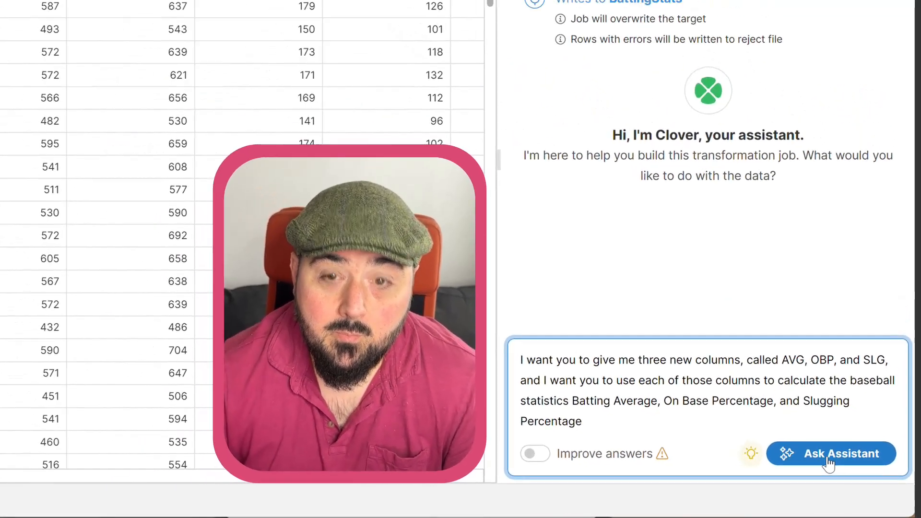
{"action": "left_click", "coordinate": [811, 437]}
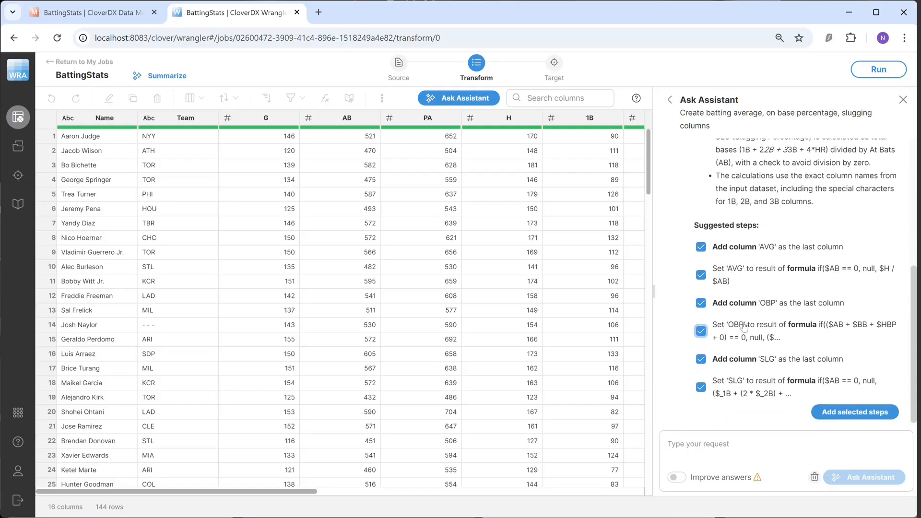
{"action": "left_click", "coordinate": [846, 415]}
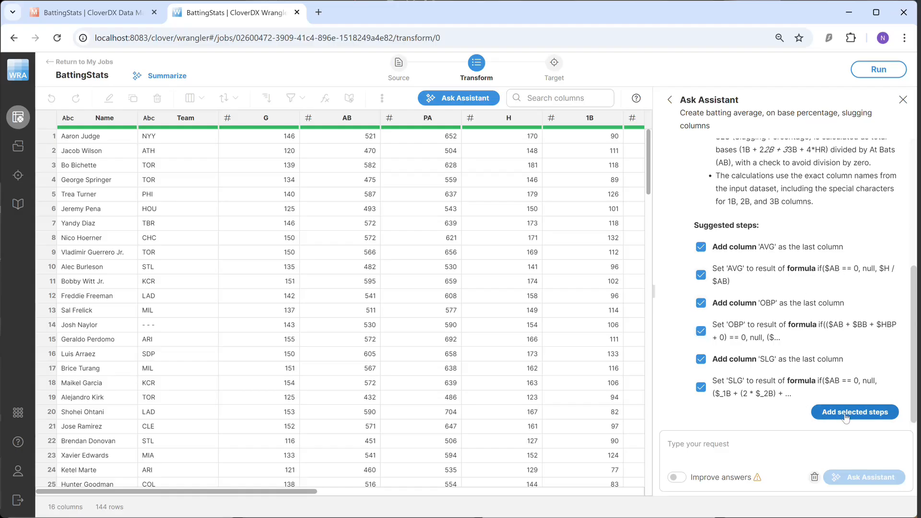